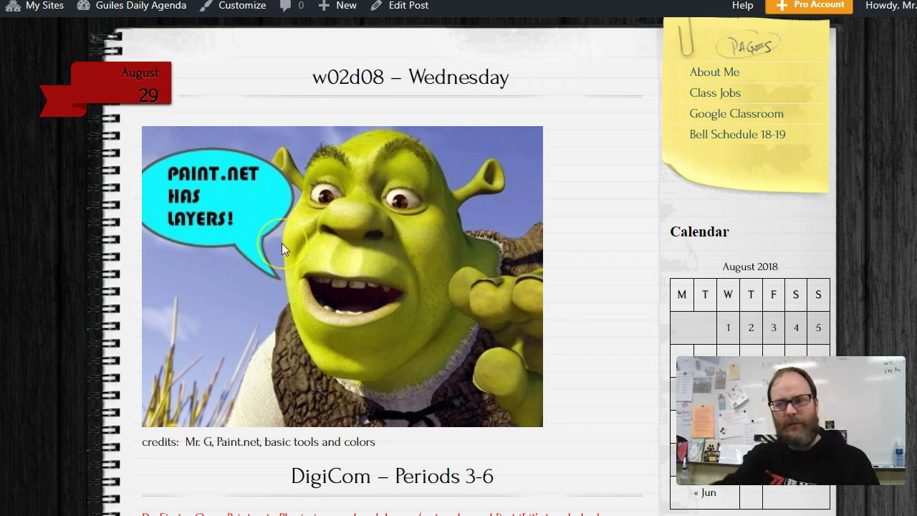
Step: Copy the full-body Shrek picture below the DigiCom – Periods 3-6 section of the class agenda page
click(311, 252)
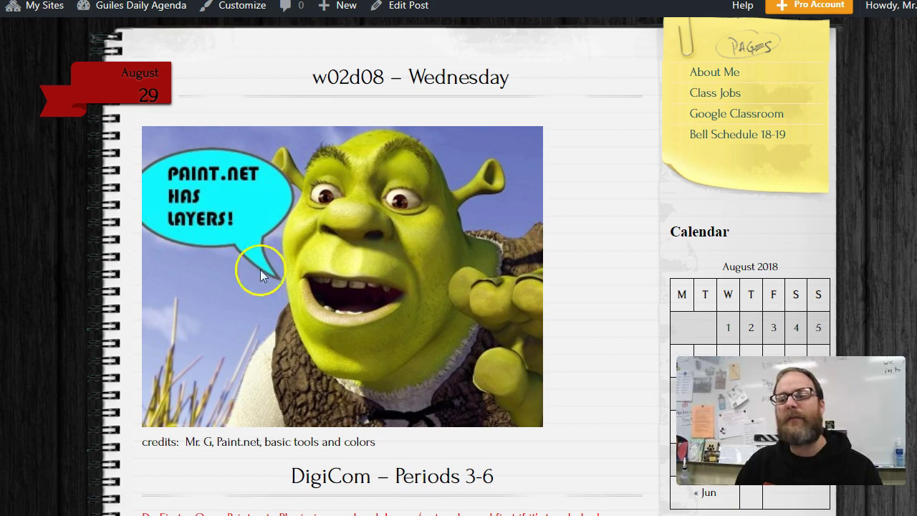
scroll(523, 294, down, 8)
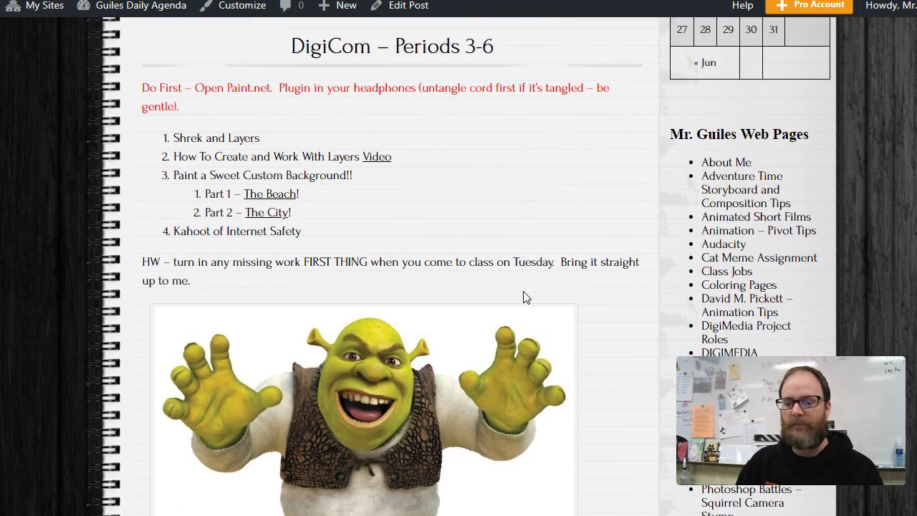
scroll(526, 298, down, 2)
click(347, 213)
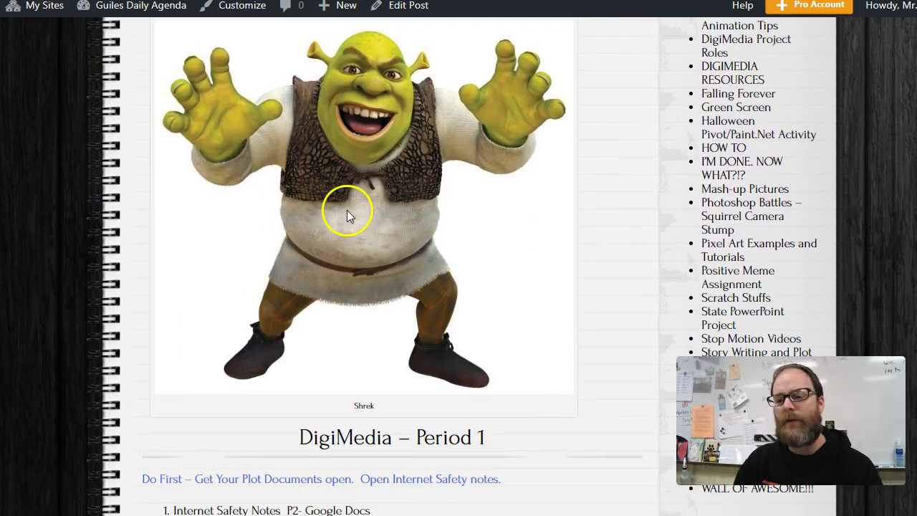
right_click(353, 166)
click(403, 208)
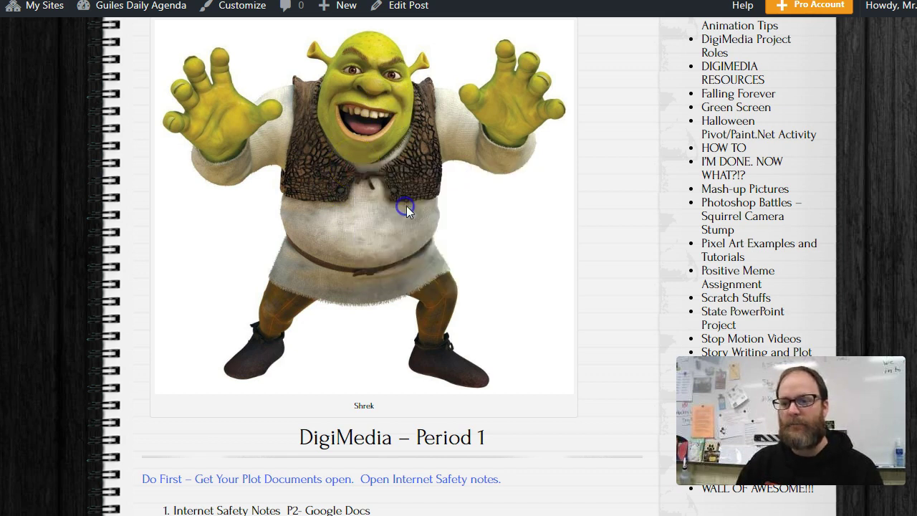
scroll(386, 237, up, 1)
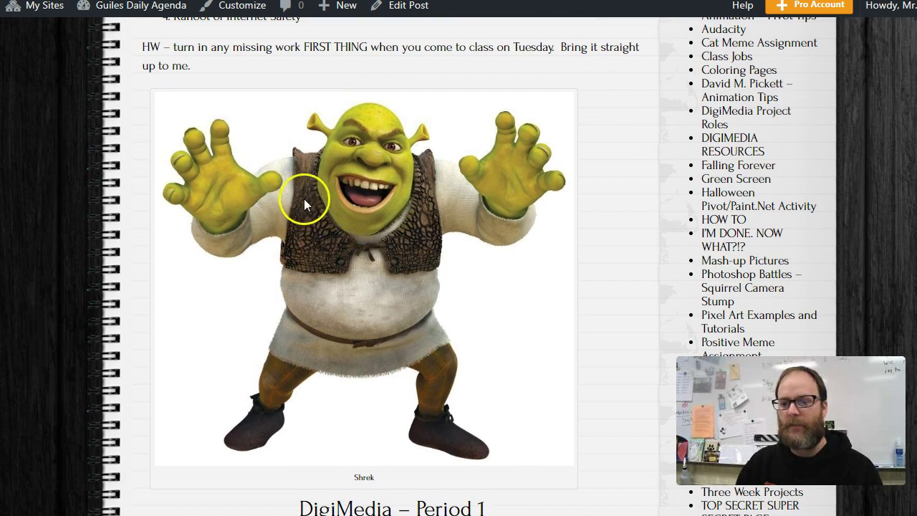
right_click(370, 221)
click(413, 265)
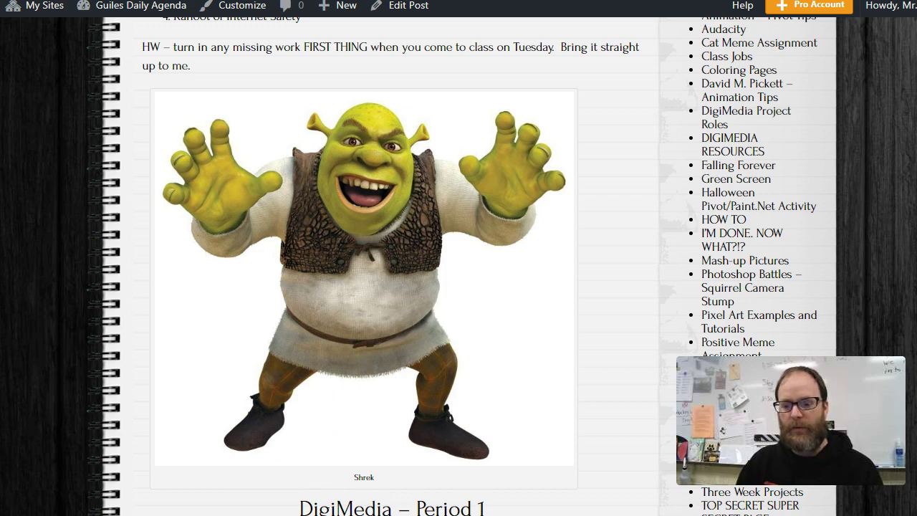
Step: Switch to paint.net and paste the copied Shrek picture, expanding the canvas to fit it
key(alt+Tab)
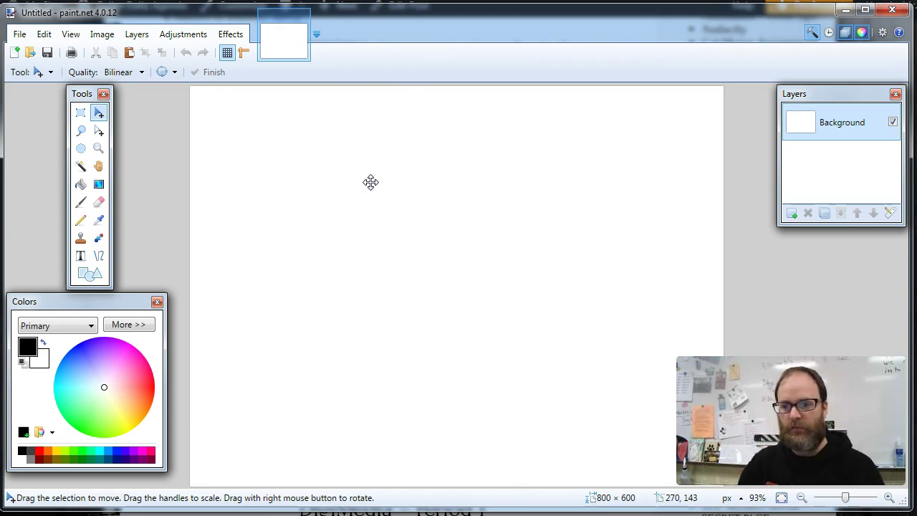
key(ctrl+v)
drag(435, 215, 439, 143)
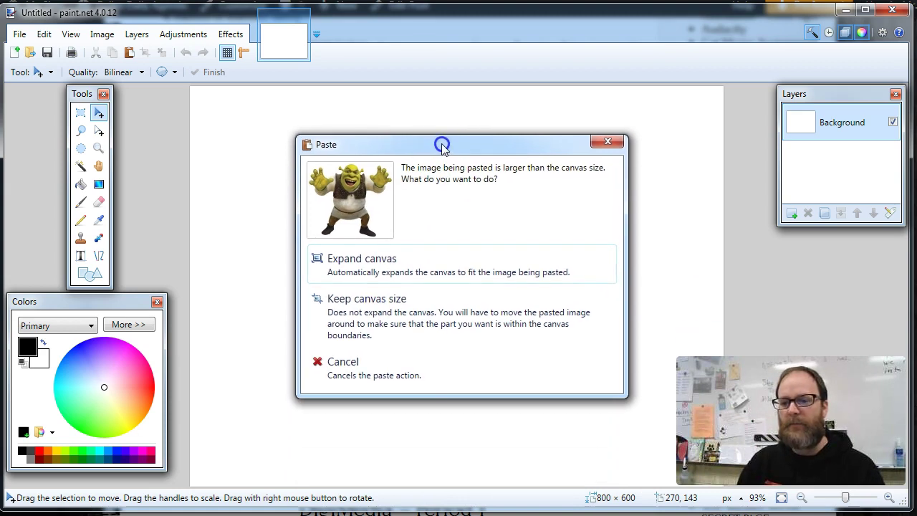
click(392, 267)
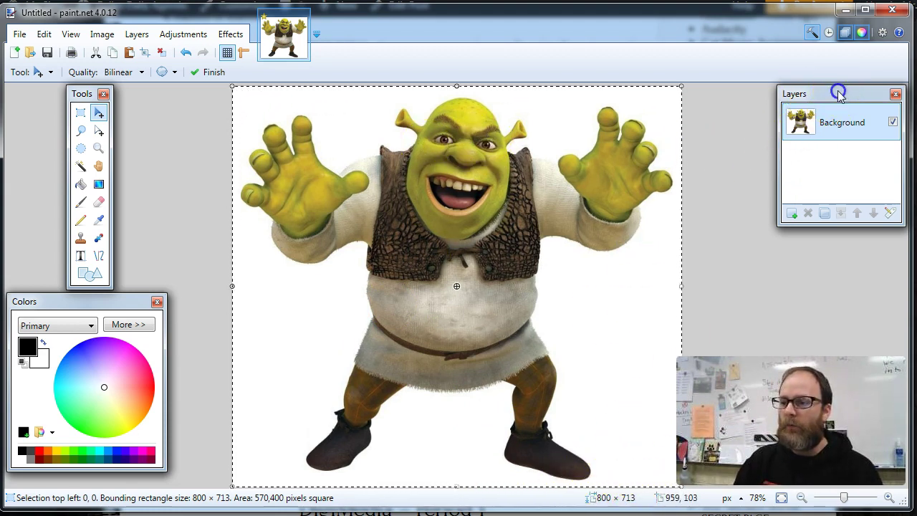
Step: Reposition and enlarge the Layers window, and switch the Background layer's visibility off and back on
drag(837, 91, 761, 93)
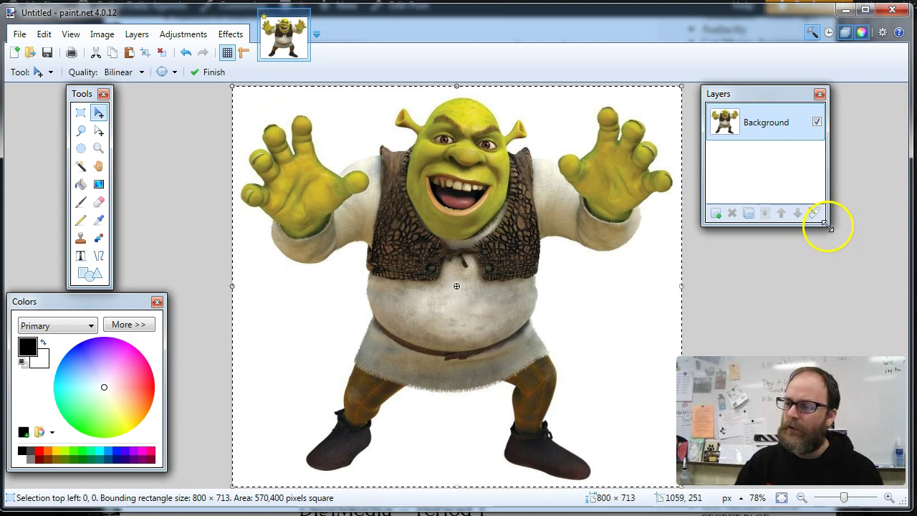
drag(763, 224, 756, 343)
drag(749, 93, 748, 57)
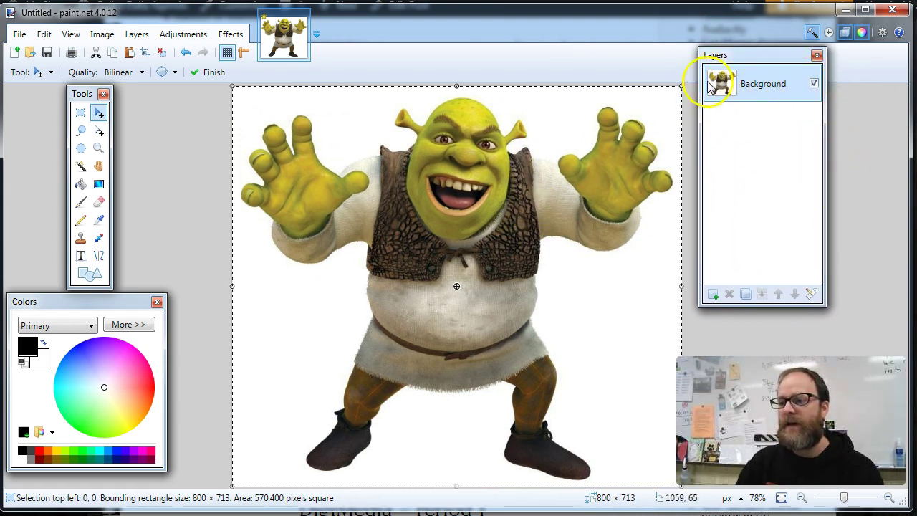
click(812, 84)
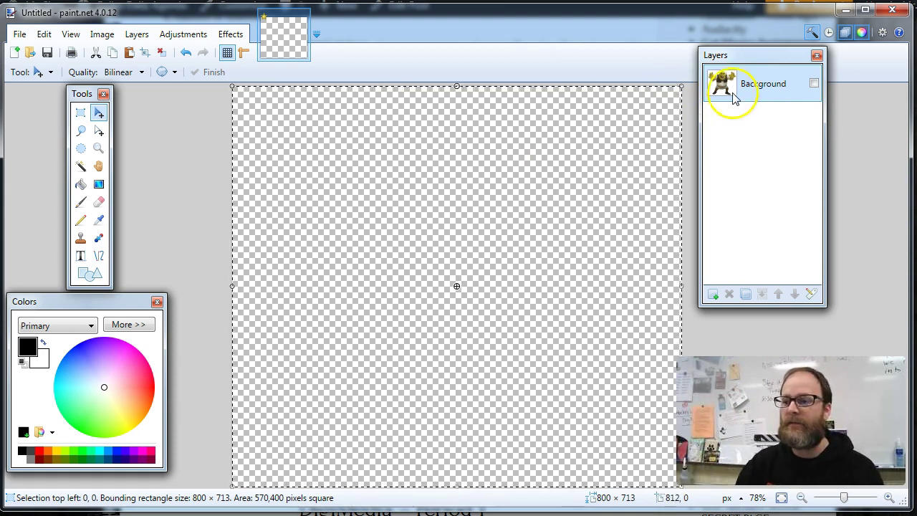
click(814, 84)
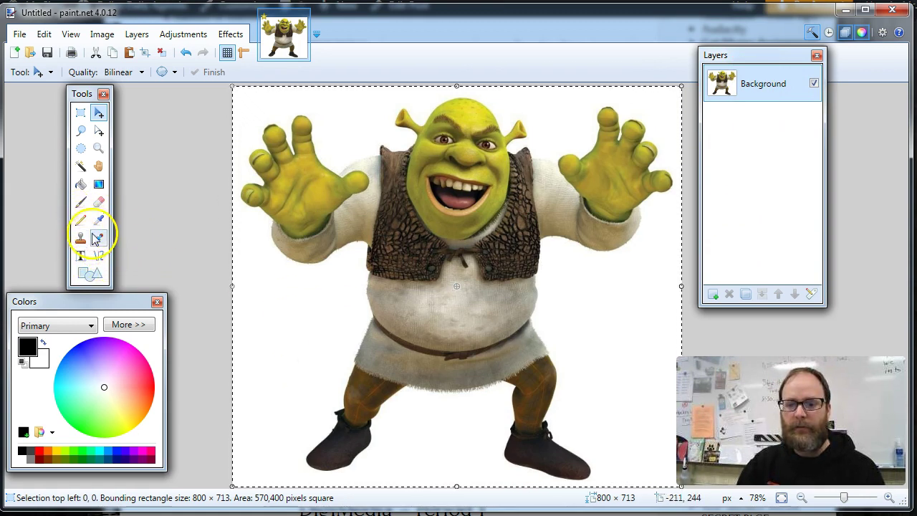
Step: Paint a thin red line above Shrek's mouth with the Paintbrush and set the brush width to 11
click(81, 202)
click(135, 389)
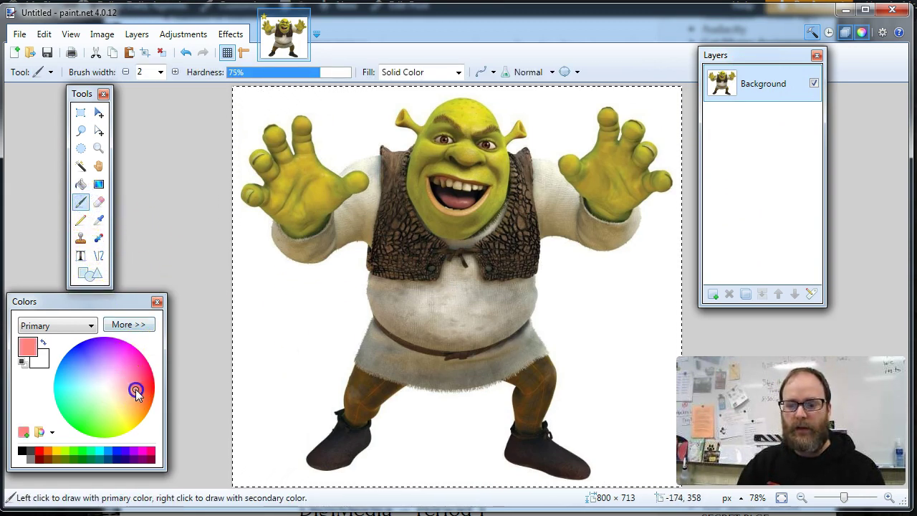
drag(422, 166, 453, 169)
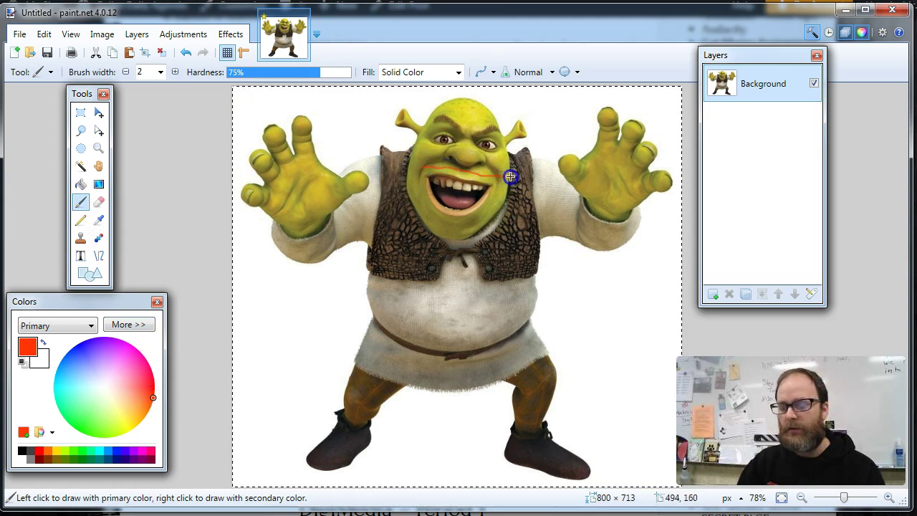
click(160, 72)
click(157, 187)
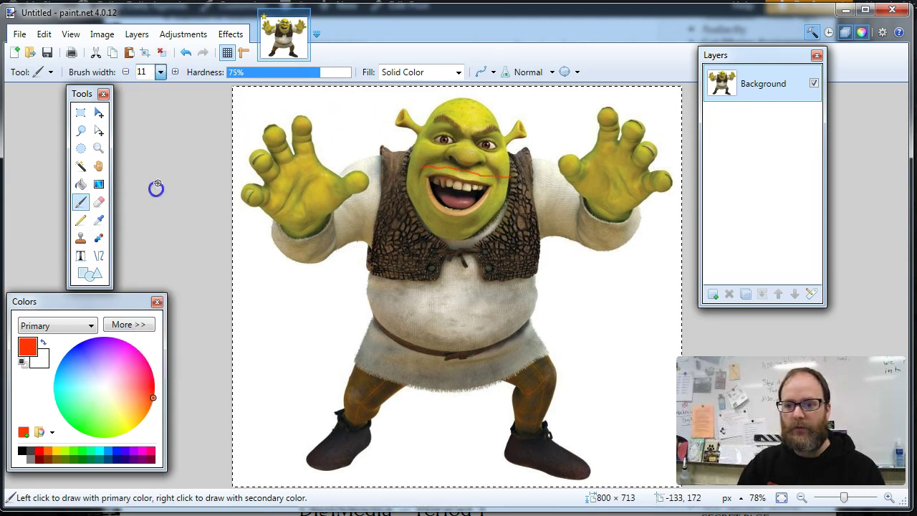
Step: Paint a thicker red line over the thin one above Shrek's mouth, and undo both strokes
drag(423, 167, 502, 176)
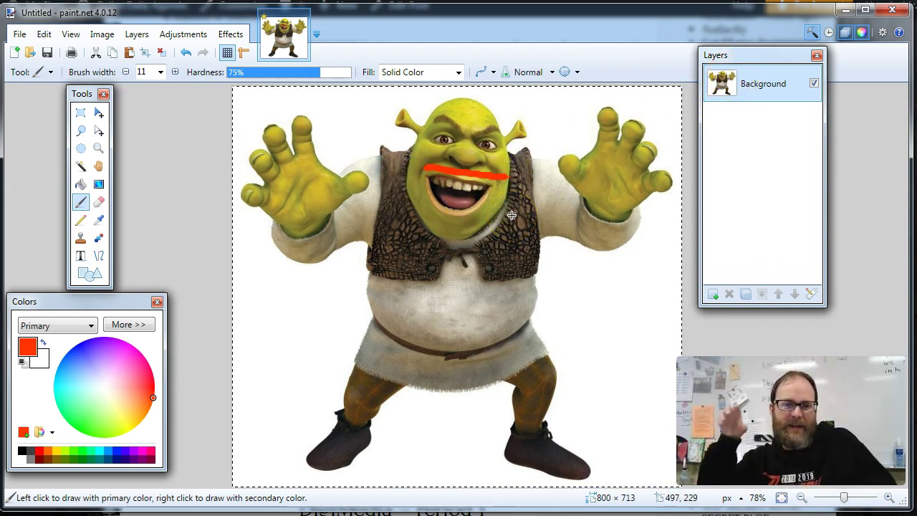
key(ctrl+z)
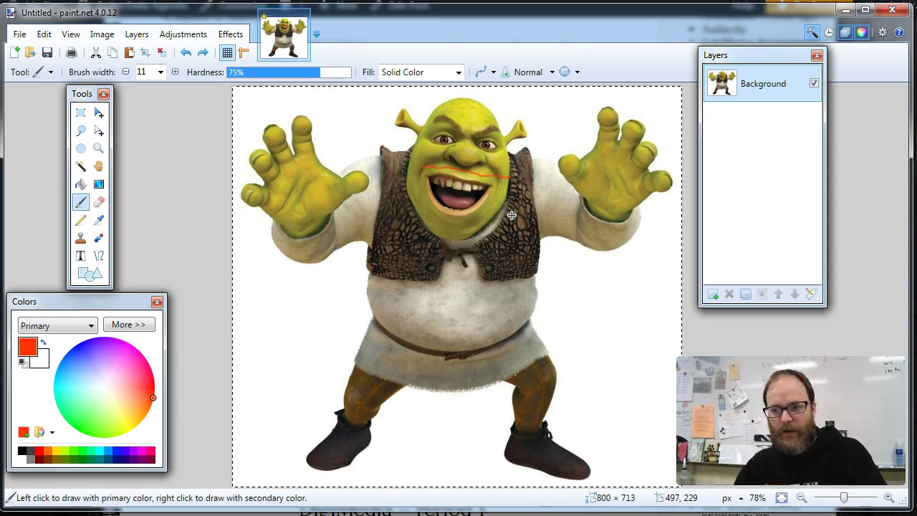
key(ctrl+z)
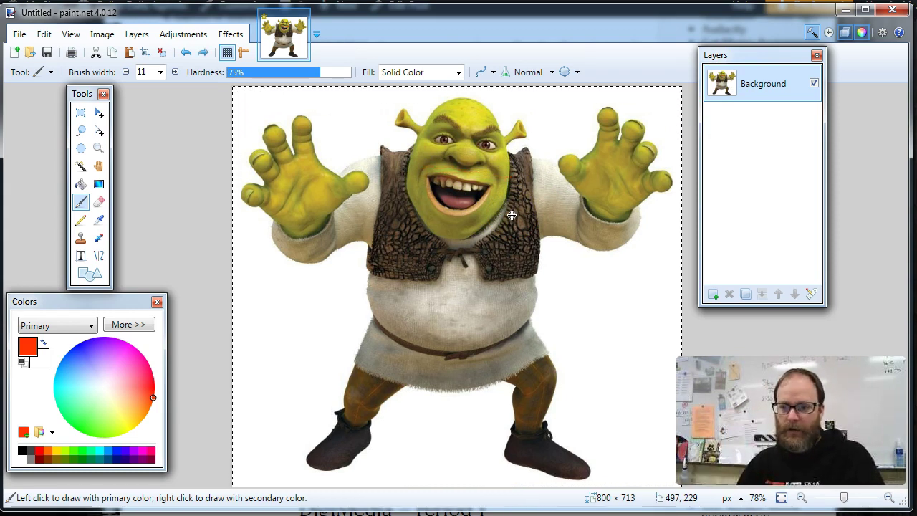
Step: Add a new layer above the Background layer and name it Moustache
click(714, 295)
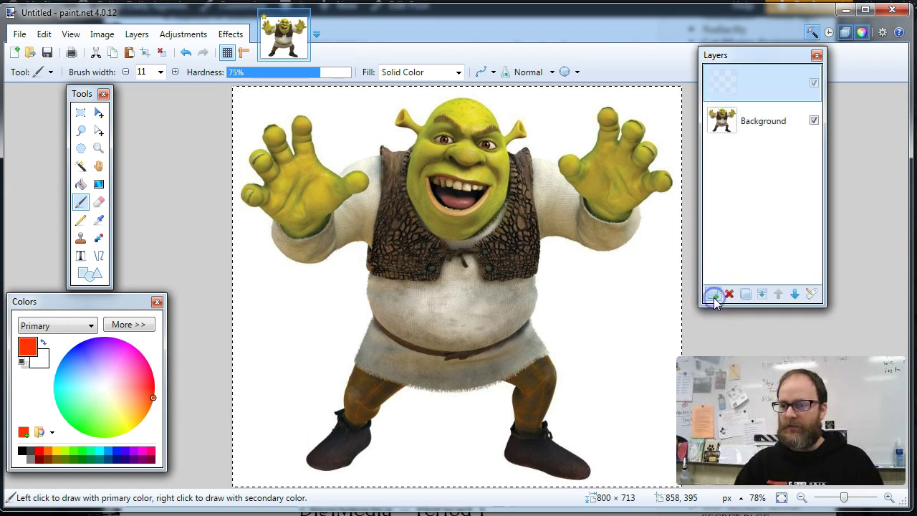
double_click(772, 98)
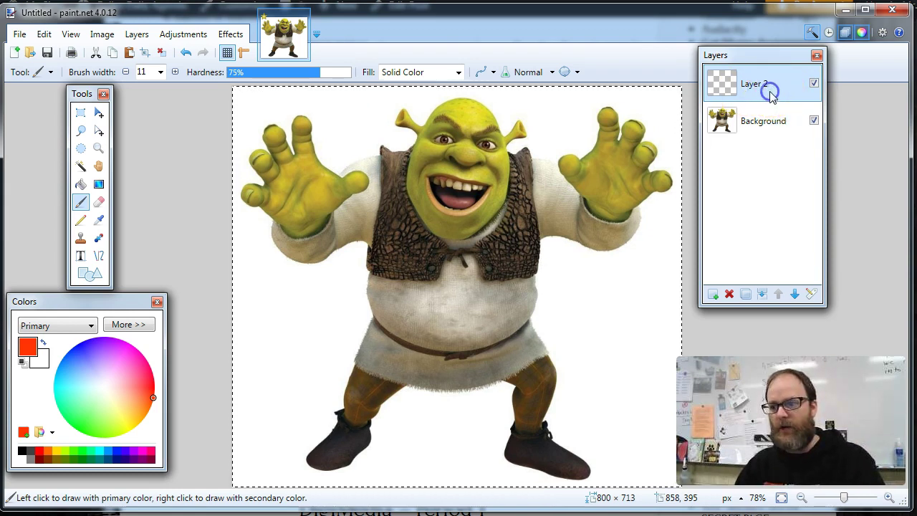
text(Moustache)
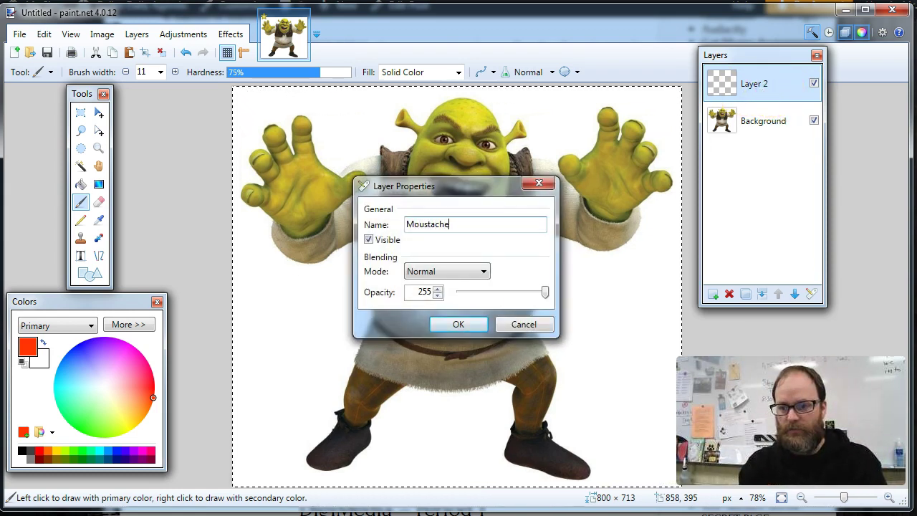
key(Return)
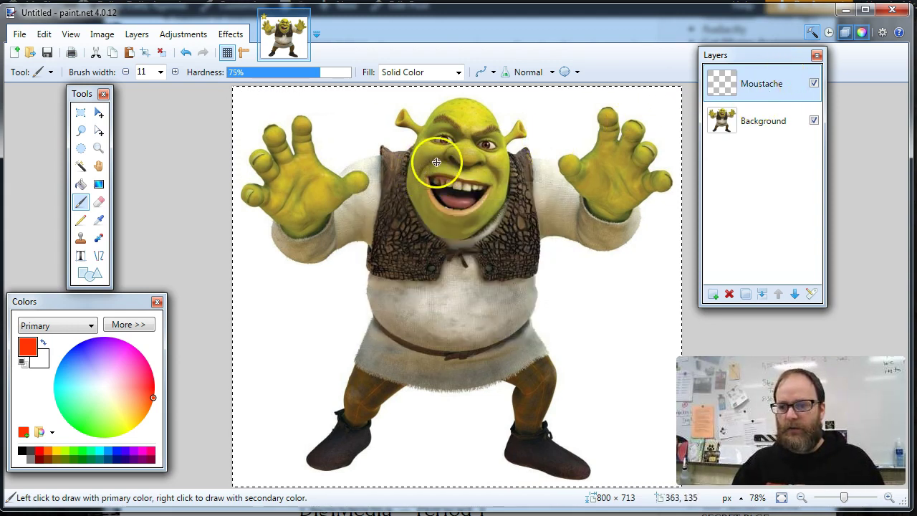
Step: Paint a curled red moustache across Shrek's upper lip on the Moustache layer, and toggle that layer's visibility off and on
mouse_move(414, 169)
mouse_down()
mouse_move(504, 184)
mouse_move(532, 175)
mouse_move(521, 165)
mouse_move(496, 177)
mouse_up()
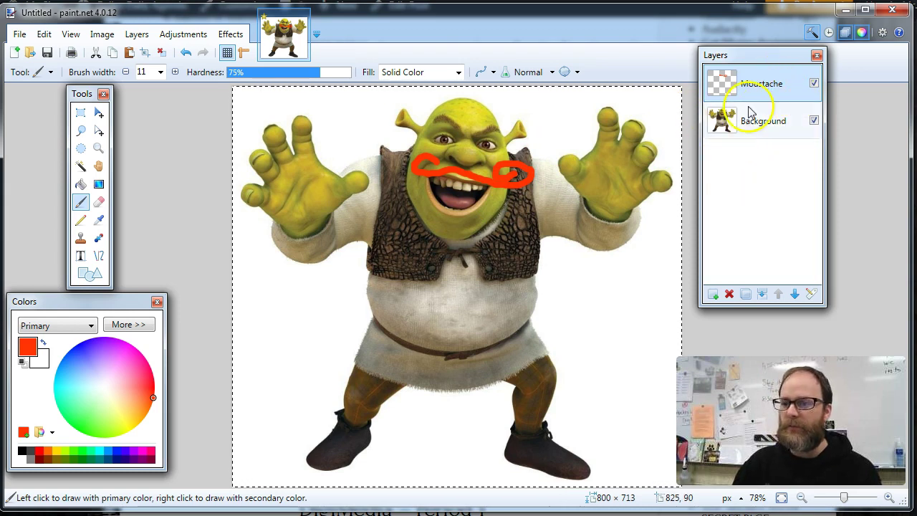
click(814, 85)
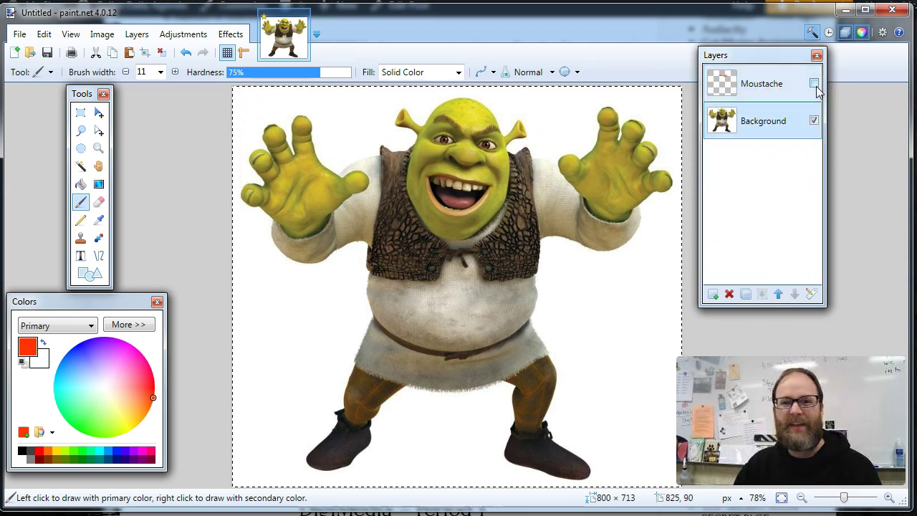
click(814, 83)
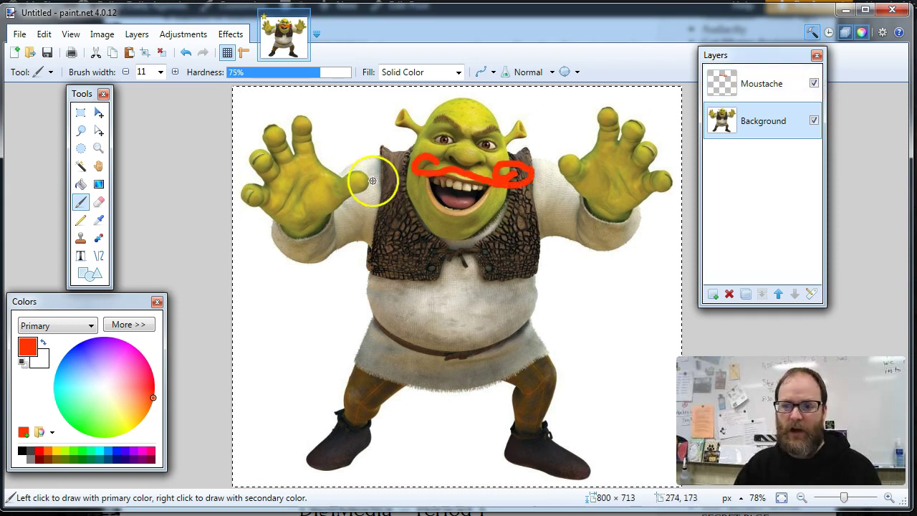
Step: Move the moustache on the Moustache layer onto Shrek's raised hand beside the vest, rotate it about 34° counterclockwise, and deselect it
click(99, 113)
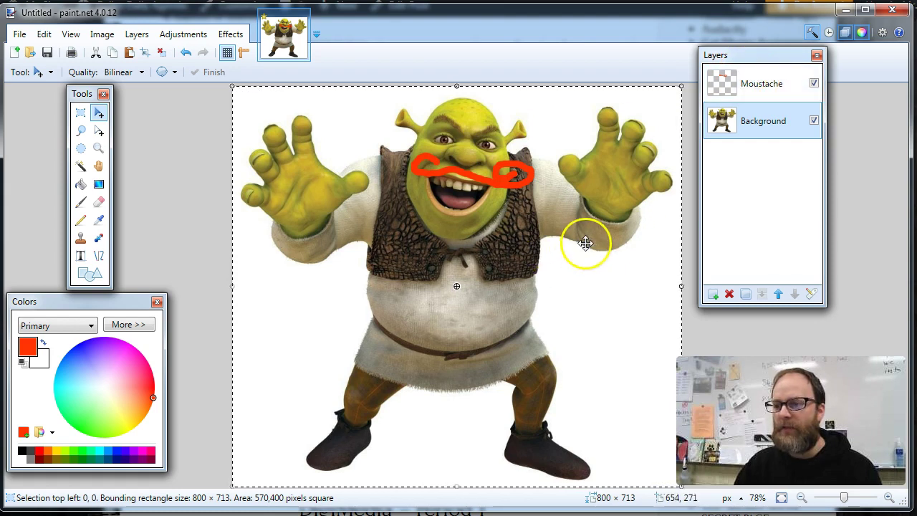
click(765, 88)
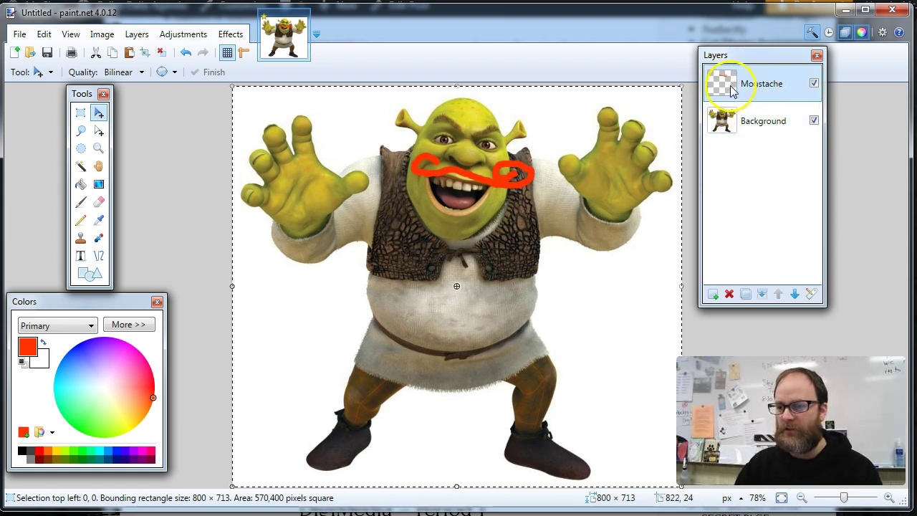
drag(489, 181, 331, 180)
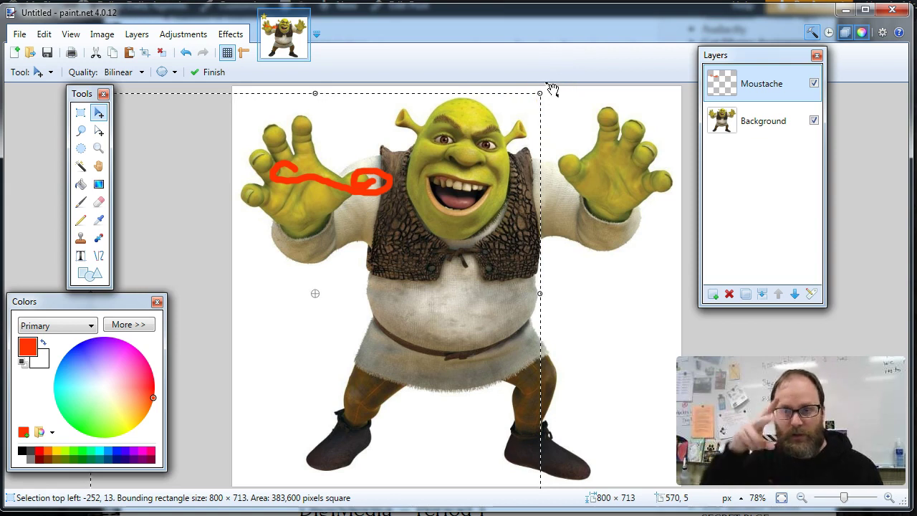
drag(552, 88, 399, 0)
drag(267, 195, 305, 178)
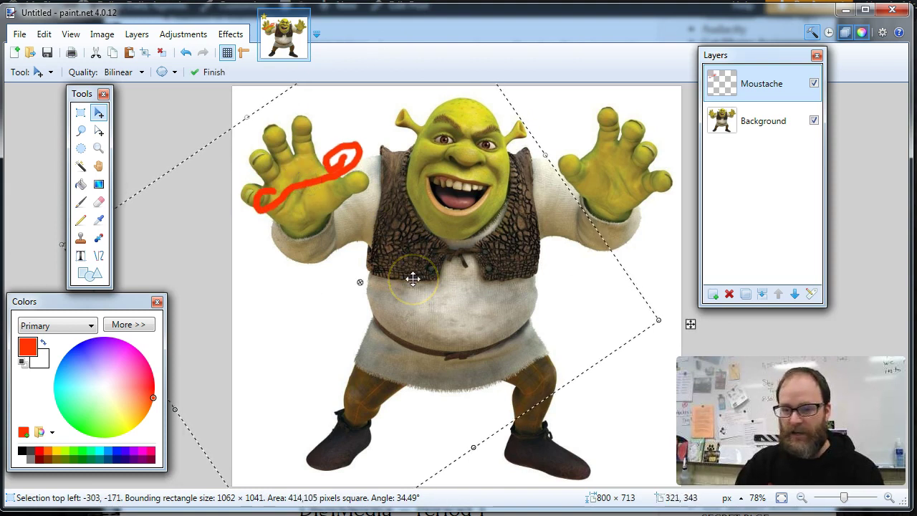
key(ctrl+d)
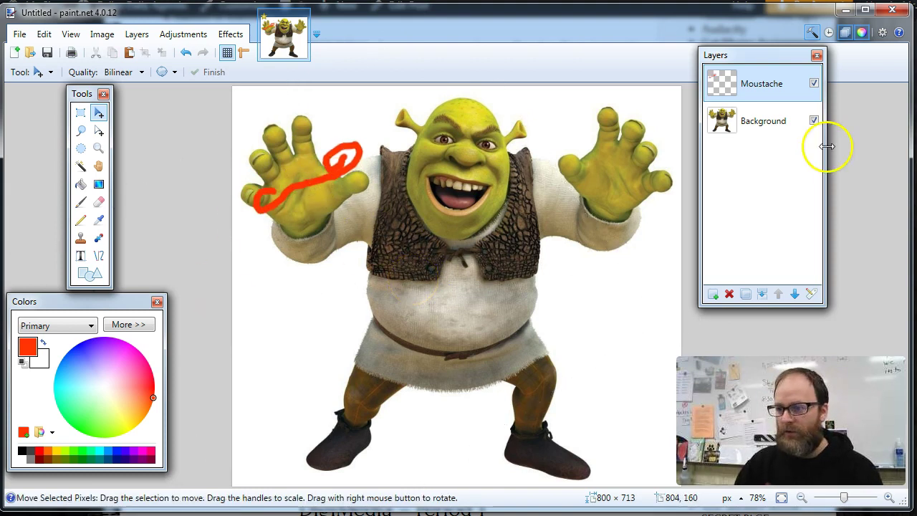
Step: Try moving the Shrek picture on the Background layer up and to the left, and undo the move
drag(565, 195, 400, 152)
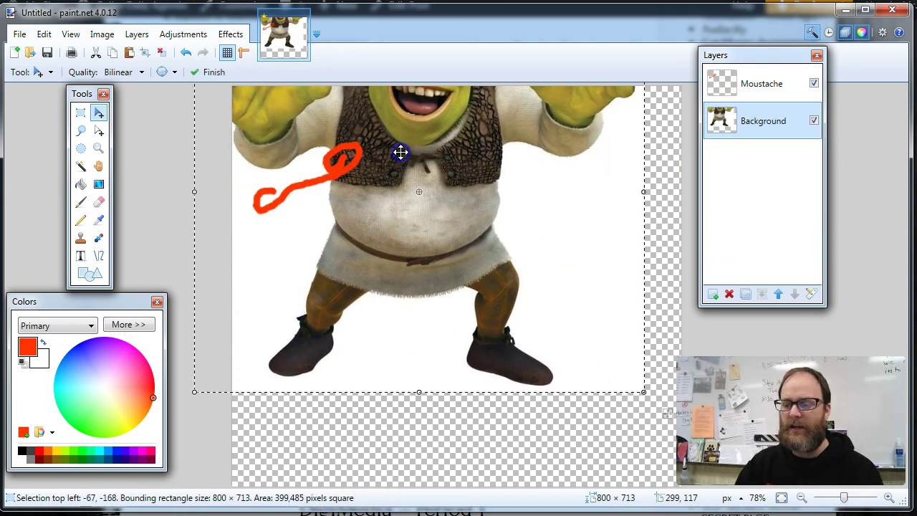
key(ctrl+z)
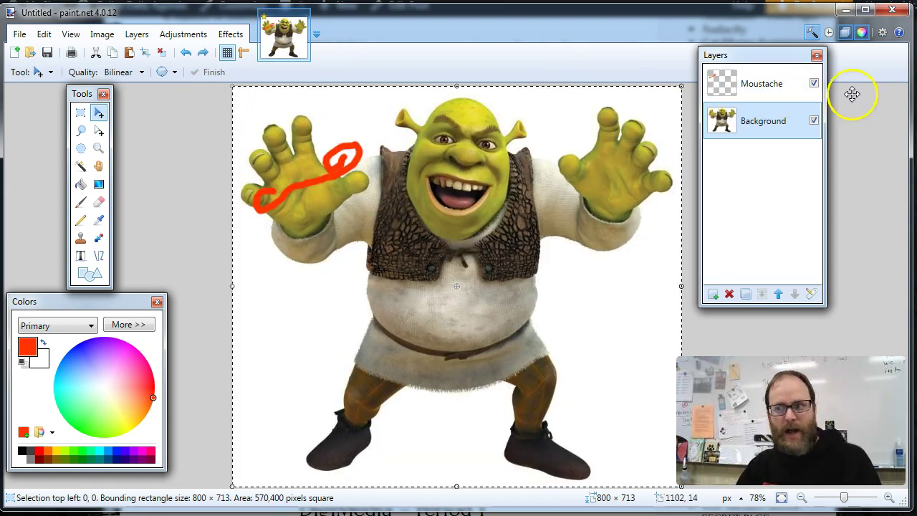
Step: Hide the Moustache layer, add a new layer named text directly above the Background layer, and make it the active layer
click(813, 84)
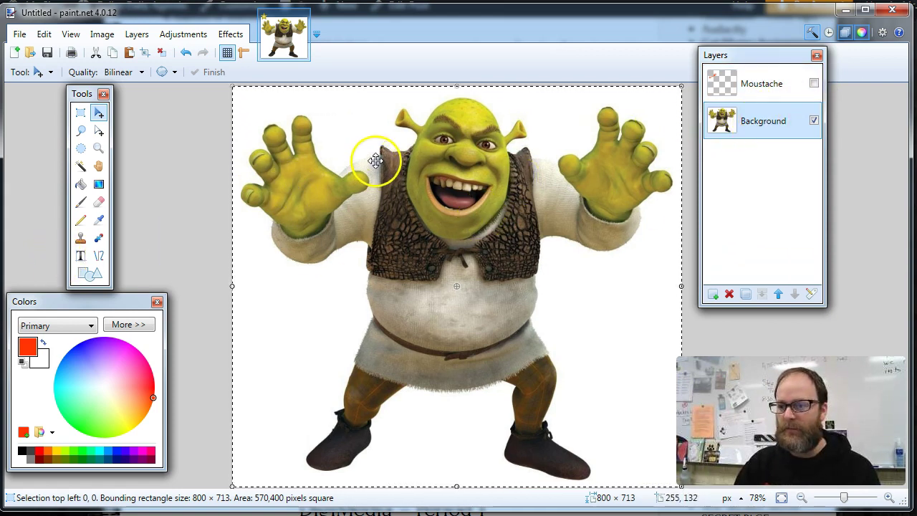
click(716, 295)
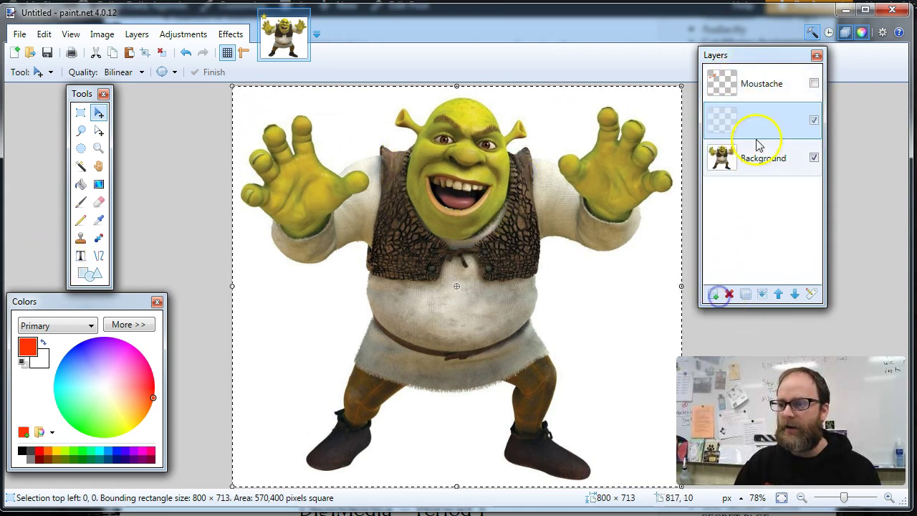
double_click(753, 121)
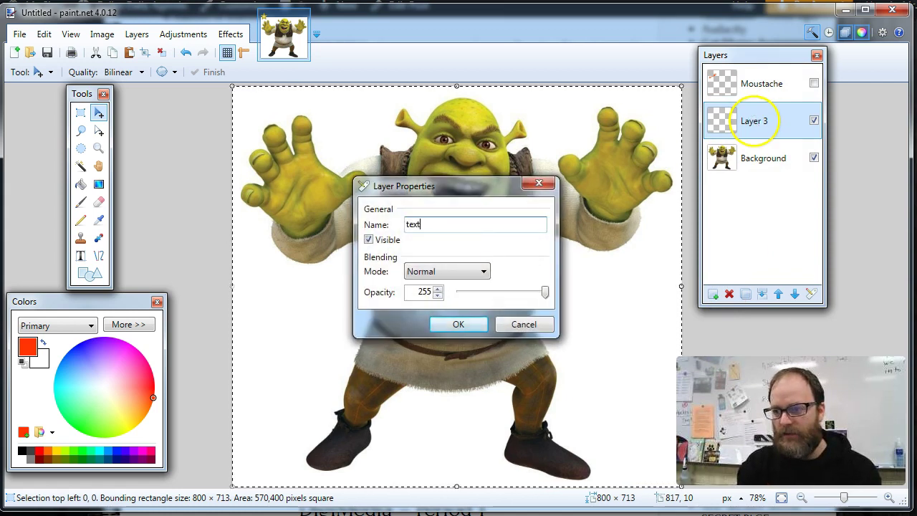
key(Return)
click(813, 83)
click(813, 83)
click(774, 119)
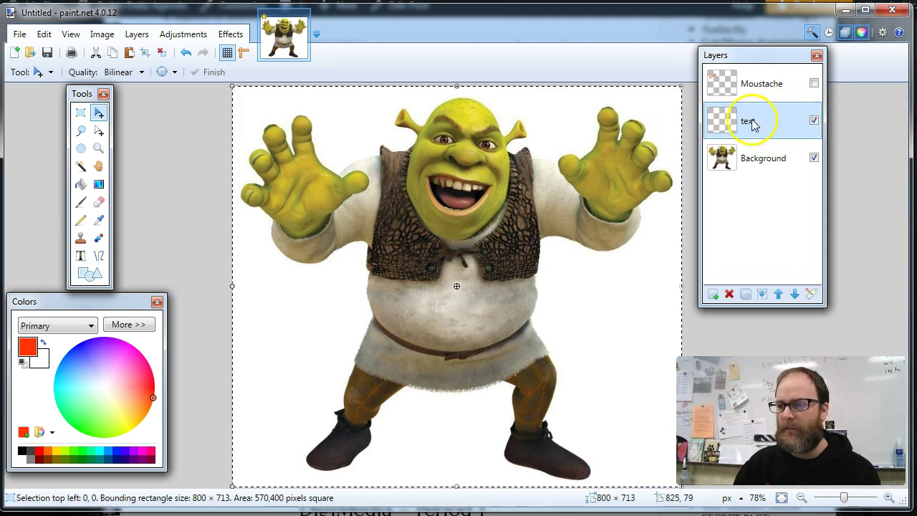
Step: Add the red text SHREK IS COOL on the text layer, starting beside Shrek's waist, at font size 108
click(85, 262)
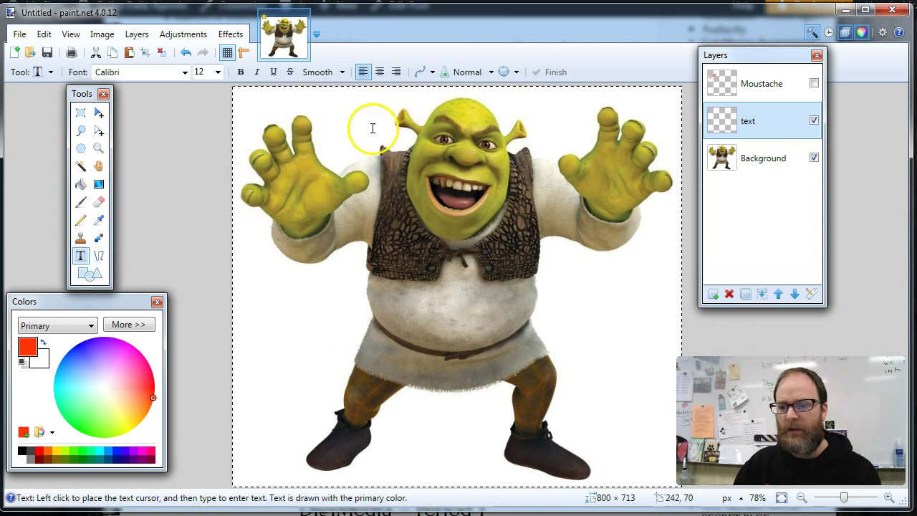
click(285, 323)
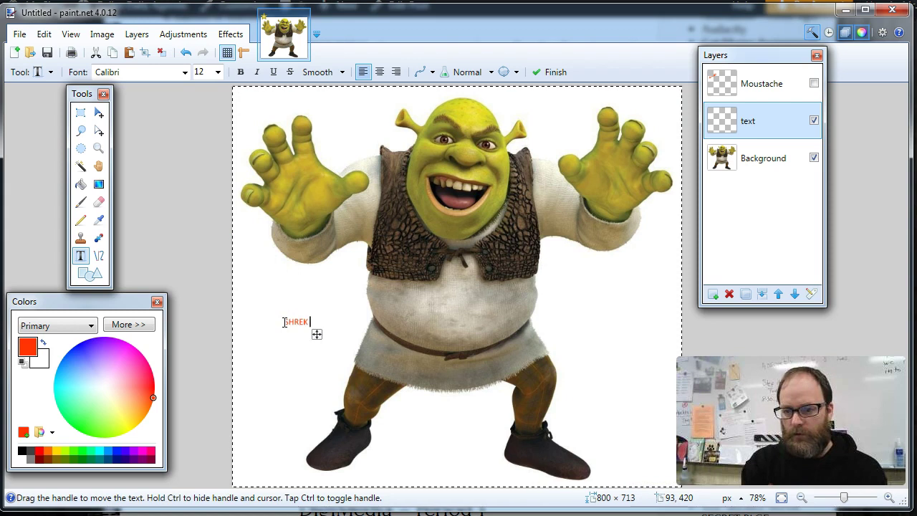
click(218, 72)
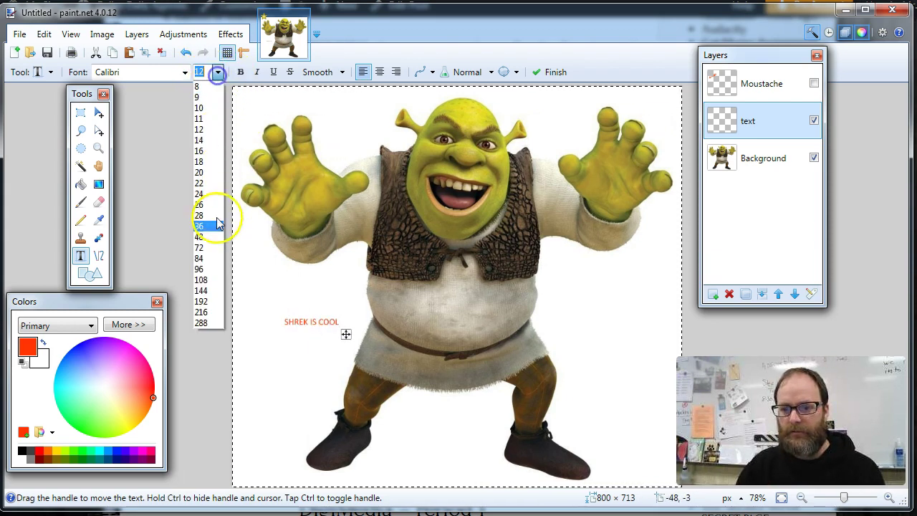
click(215, 265)
Step: Change the font of the SHREK IS COOL text to Impact
click(148, 73)
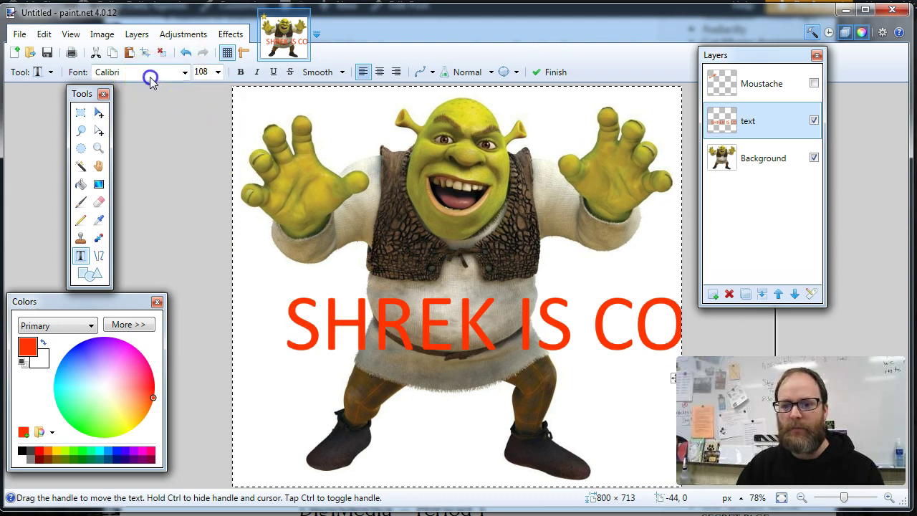
click(129, 68)
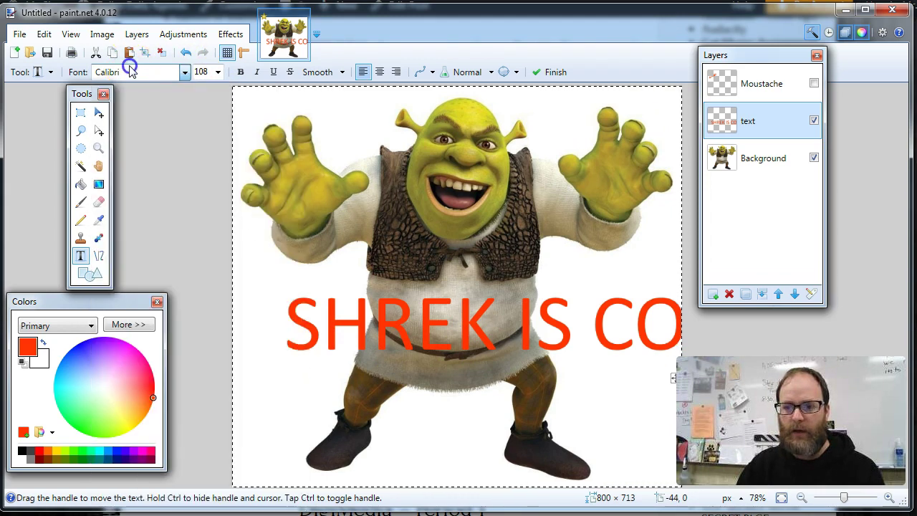
click(121, 71)
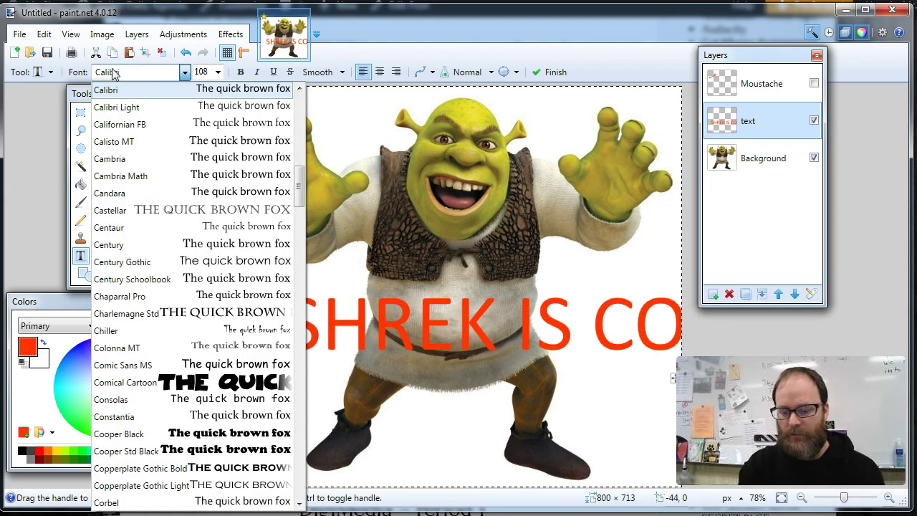
text(Impact)
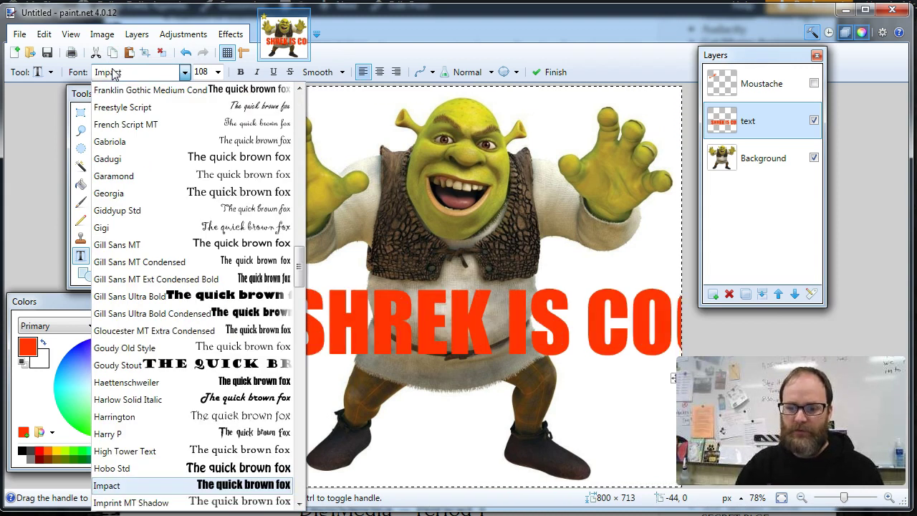
click(136, 485)
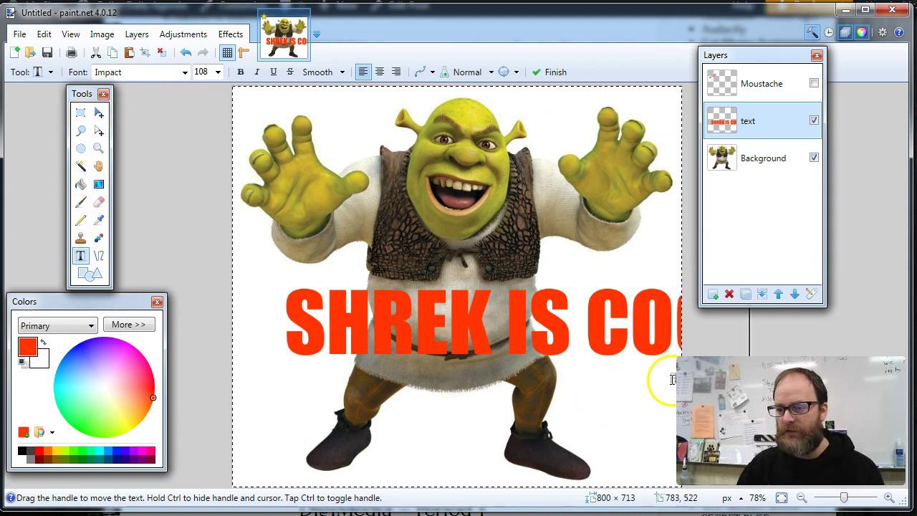
Step: Reduce the SHREK IS COOL text to size 80 and reposition it so it is centred across Shrek's waist
mouse_move(671, 378)
mouse_down()
mouse_move(614, 389)
mouse_move(563, 379)
mouse_move(675, 378)
mouse_move(672, 414)
mouse_move(670, 390)
mouse_up()
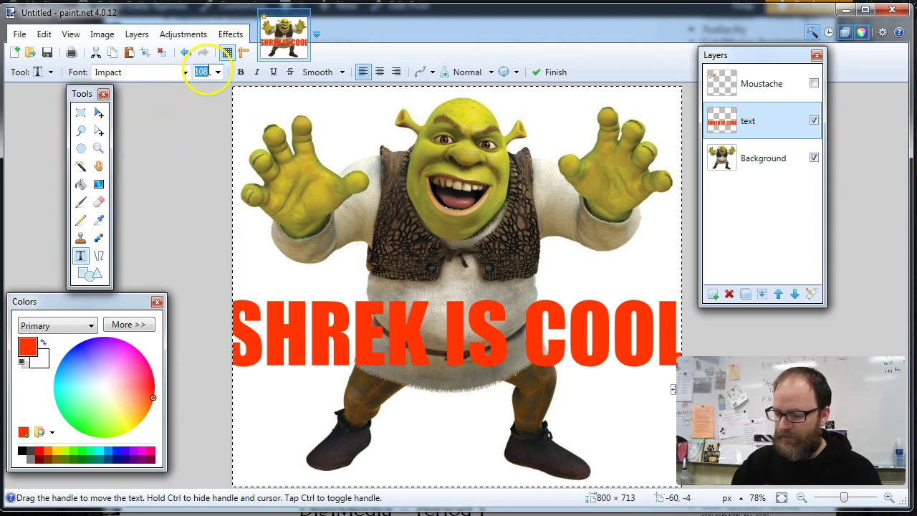
text(80)
drag(572, 374, 625, 372)
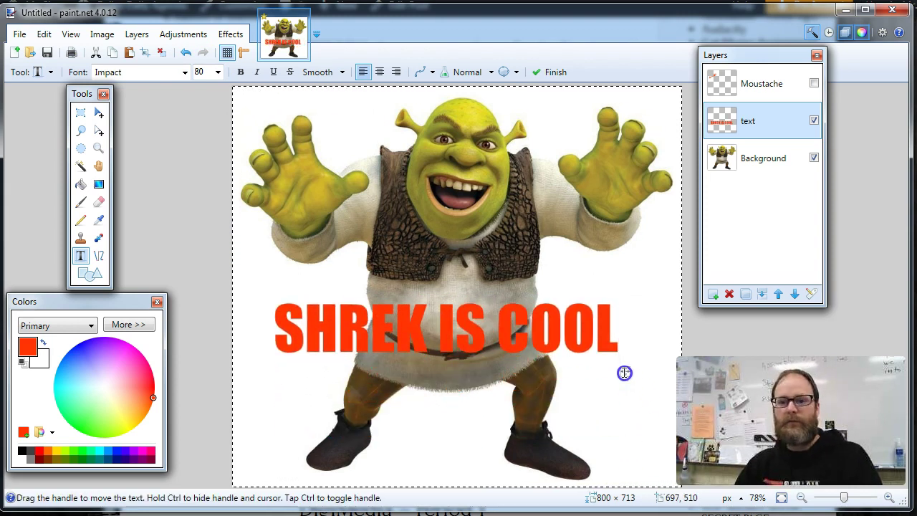
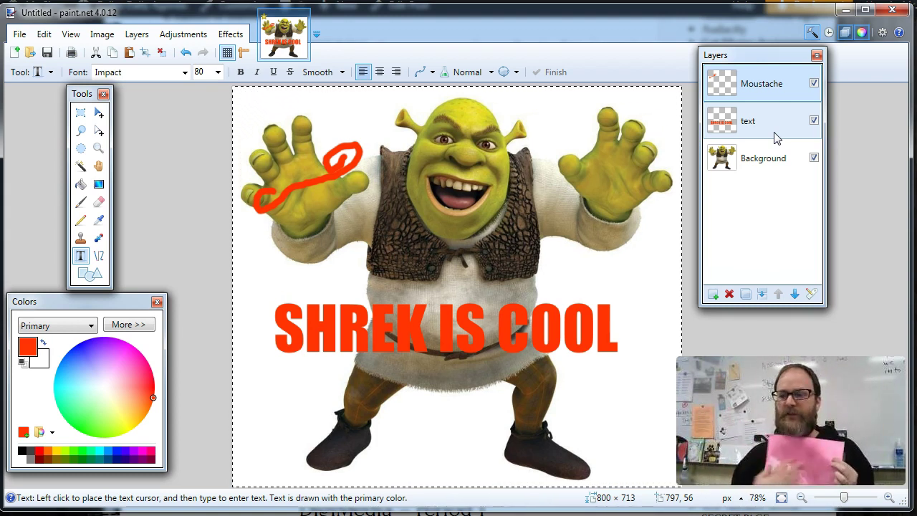
Step: Fill the transparent area around the moustache on the Moustache layer with solid black using the Paint Bucket
click(771, 86)
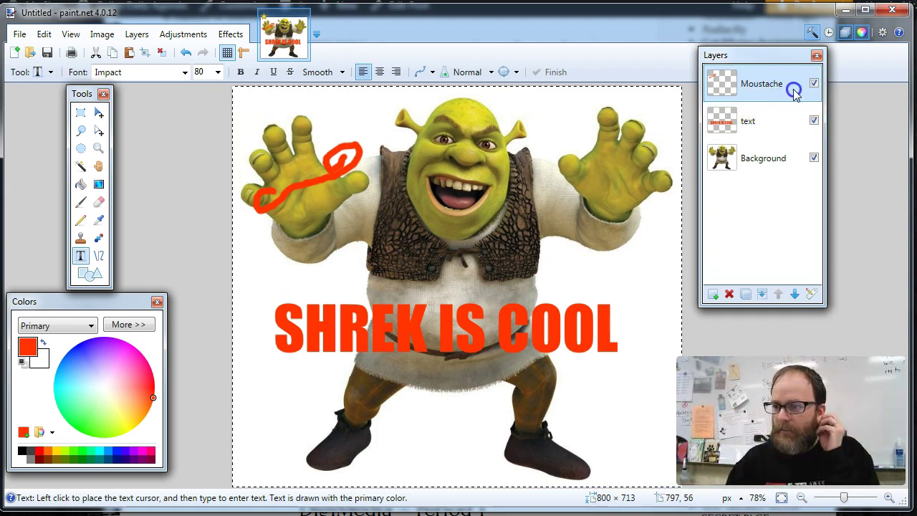
click(79, 186)
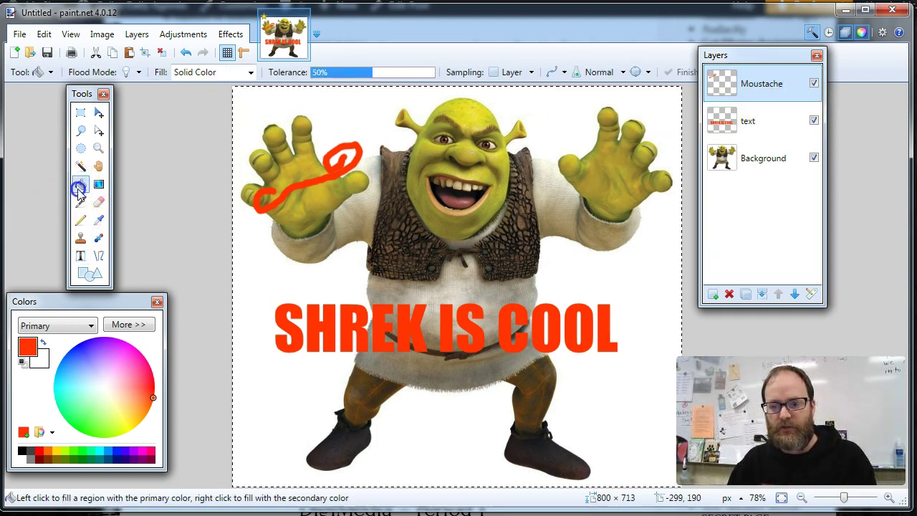
drag(72, 374, 67, 356)
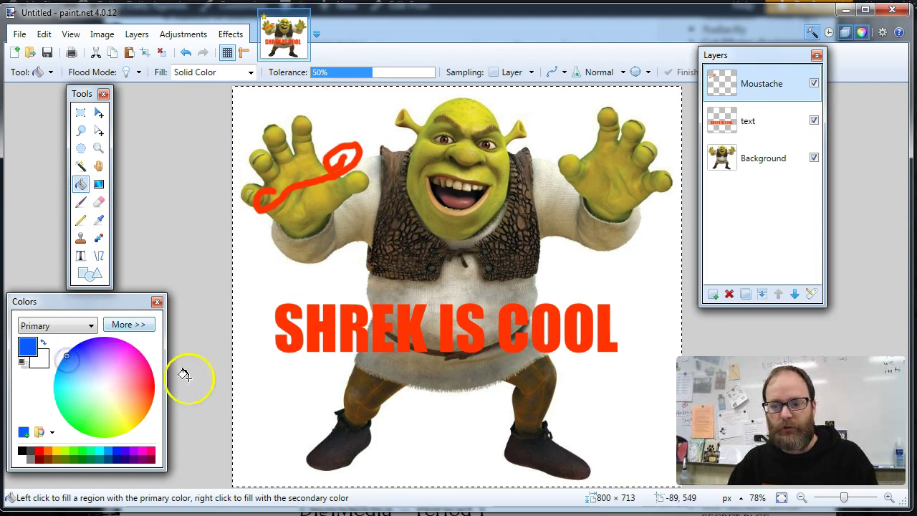
click(22, 451)
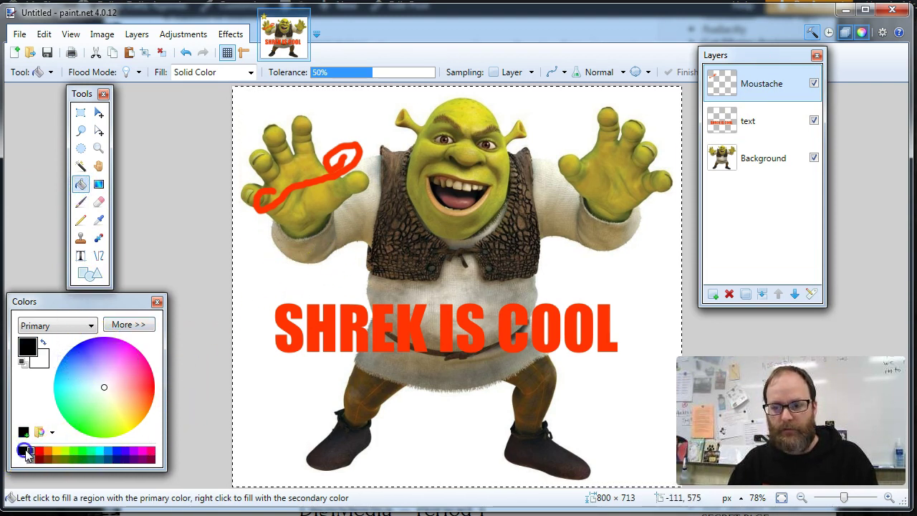
click(531, 217)
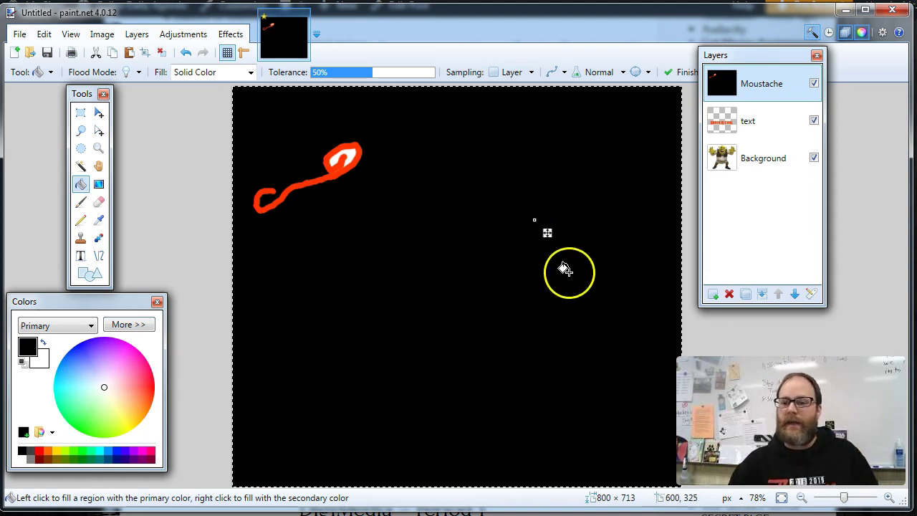
Step: Move the Moustache layer below the text layer, and toggle the Moustache layer's visibility off and on
double_click(772, 88)
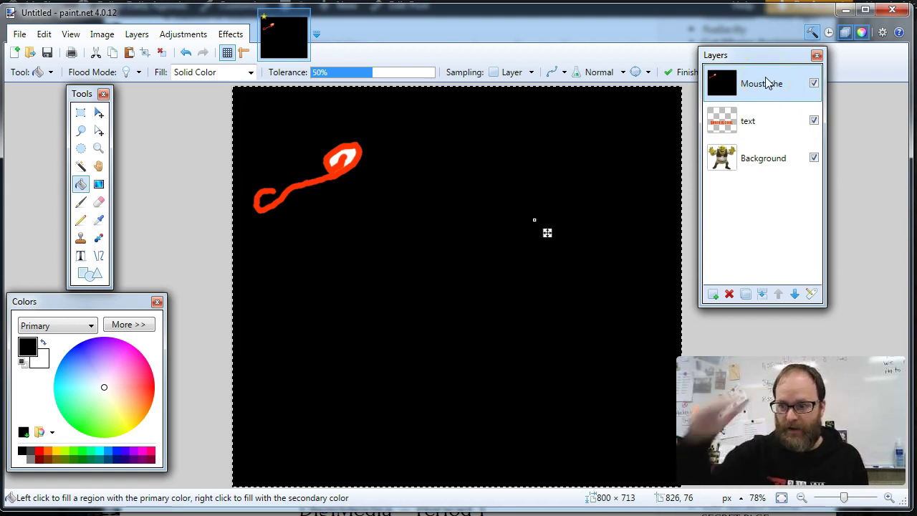
drag(767, 83, 769, 131)
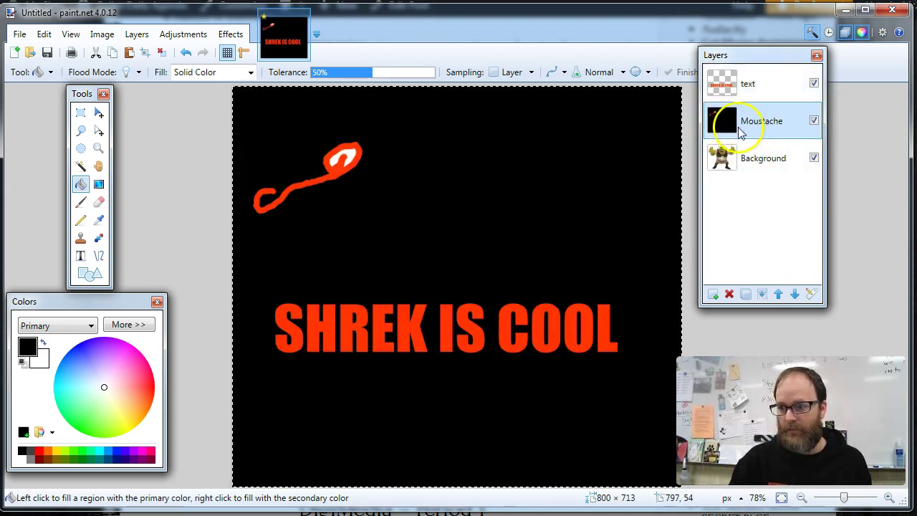
click(813, 120)
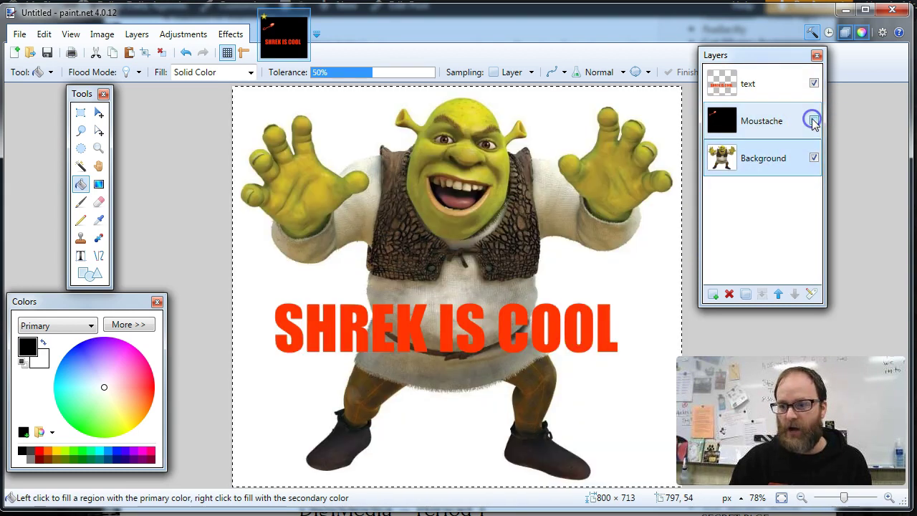
click(813, 121)
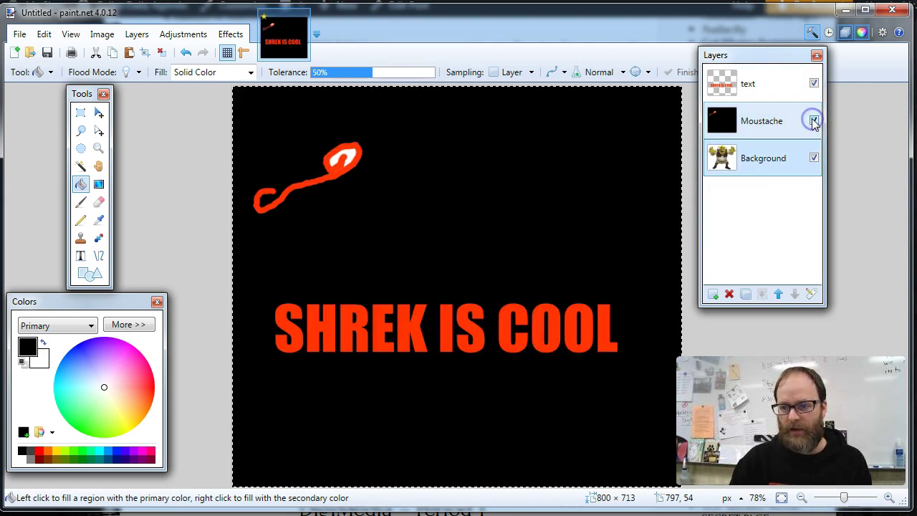
Step: Lower the Moustache layer's opacity to 161 in its layer properties, keeping the dialog clear of Shrek's face and the text
click(763, 124)
double_click(763, 124)
drag(485, 192, 502, 158)
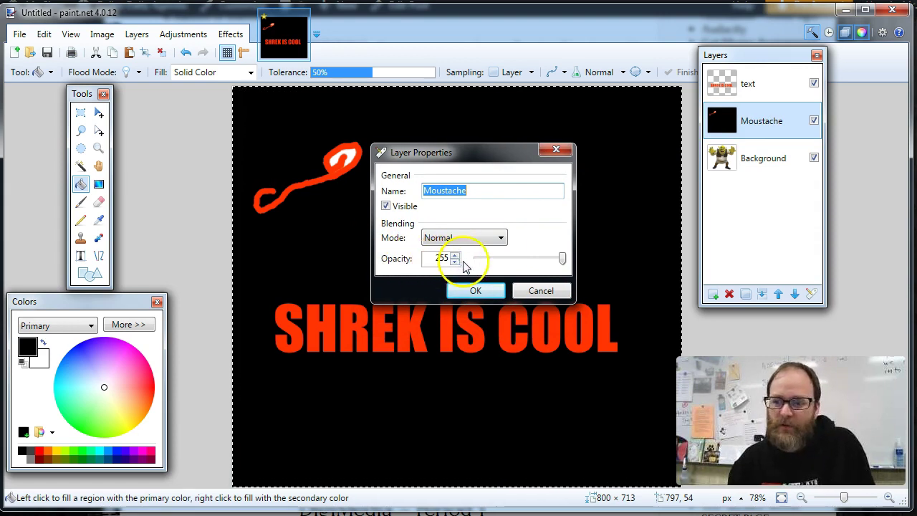
drag(561, 259, 531, 264)
drag(458, 160, 563, 104)
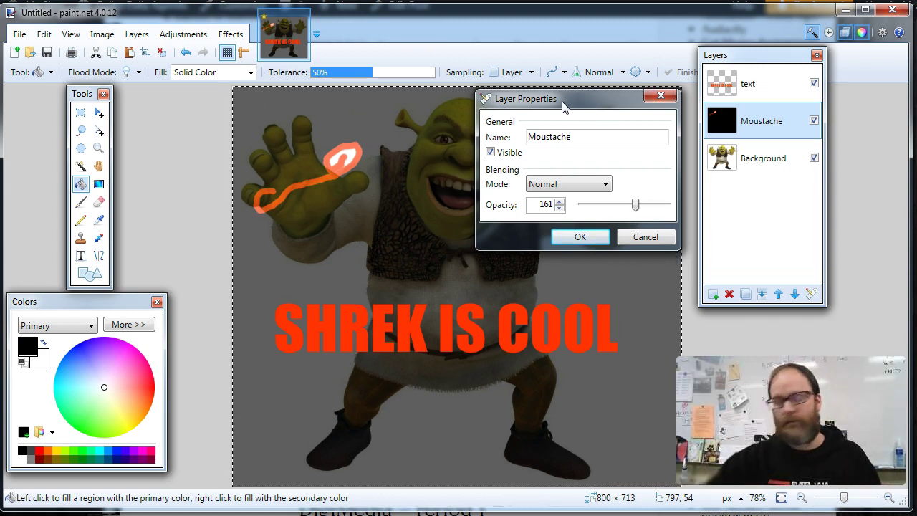
click(549, 108)
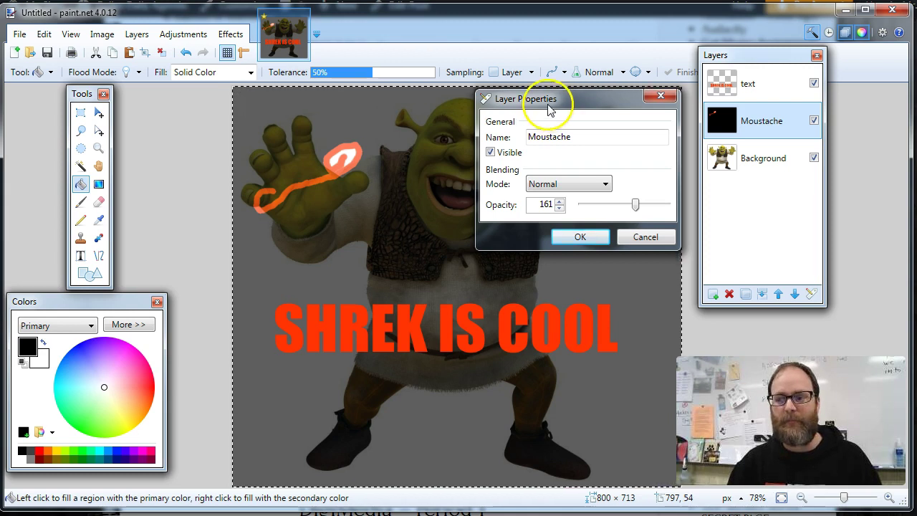